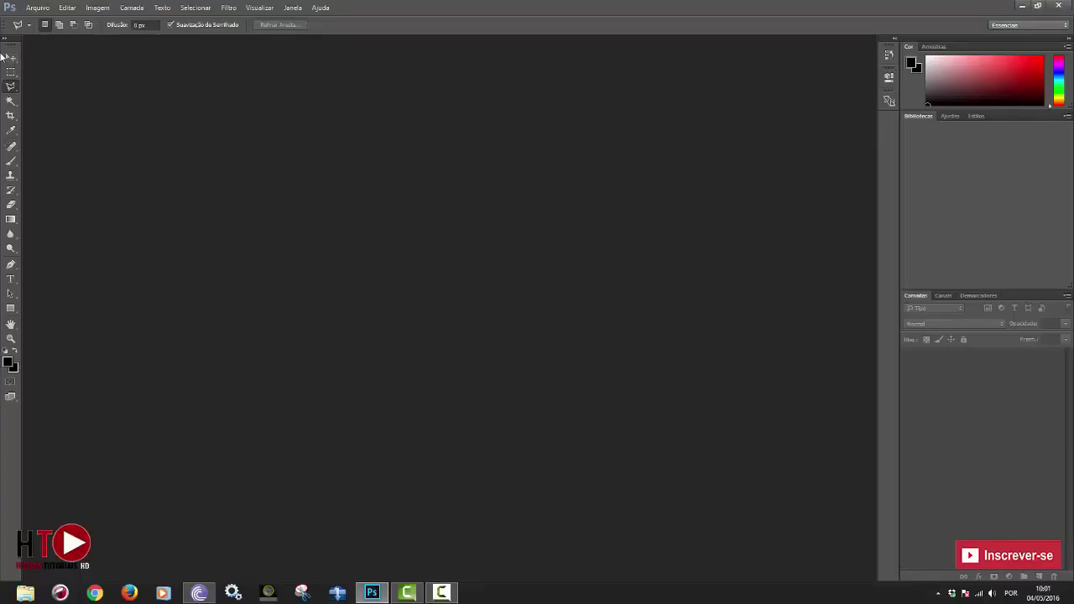
Step: Select the Move tool with no document open yet
left_click(10, 57)
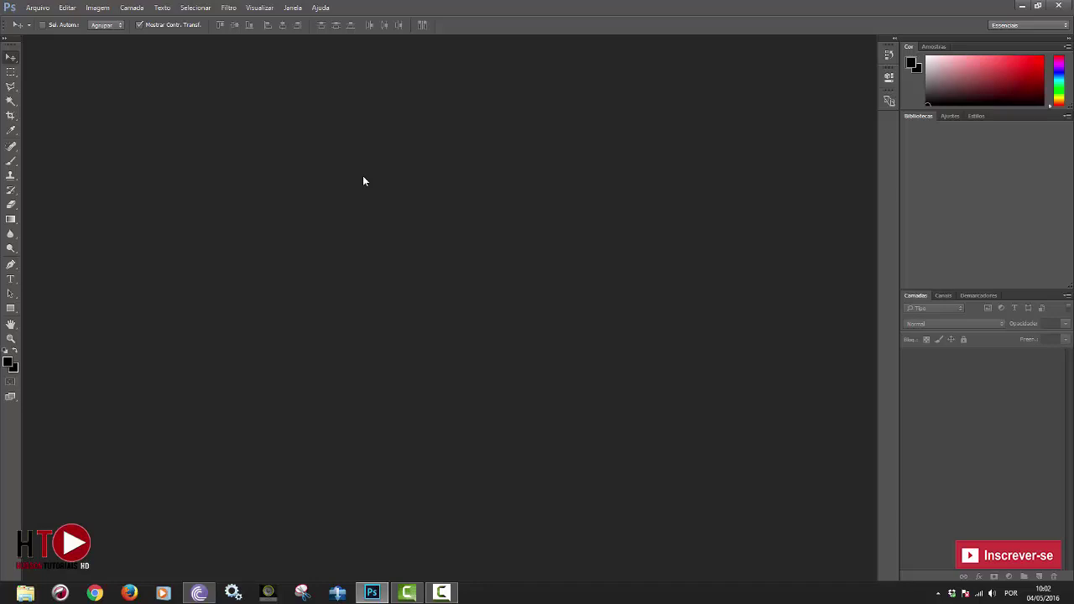
Step: Open mulher-com-dentes-amarelados.jpg from the desktop, leaving it without color management
left_click(30, 8)
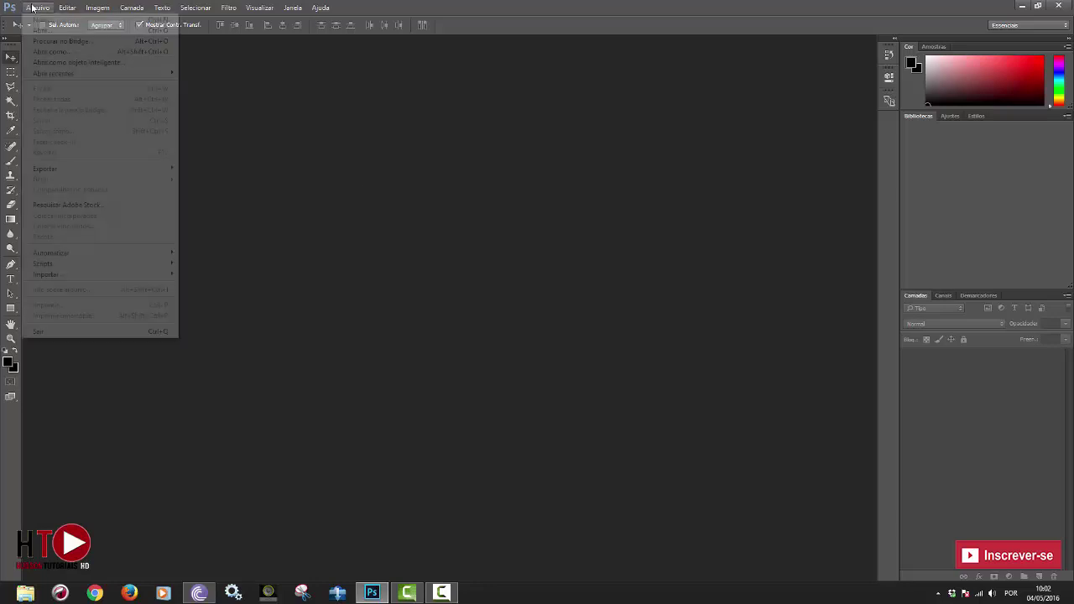
left_click(68, 31)
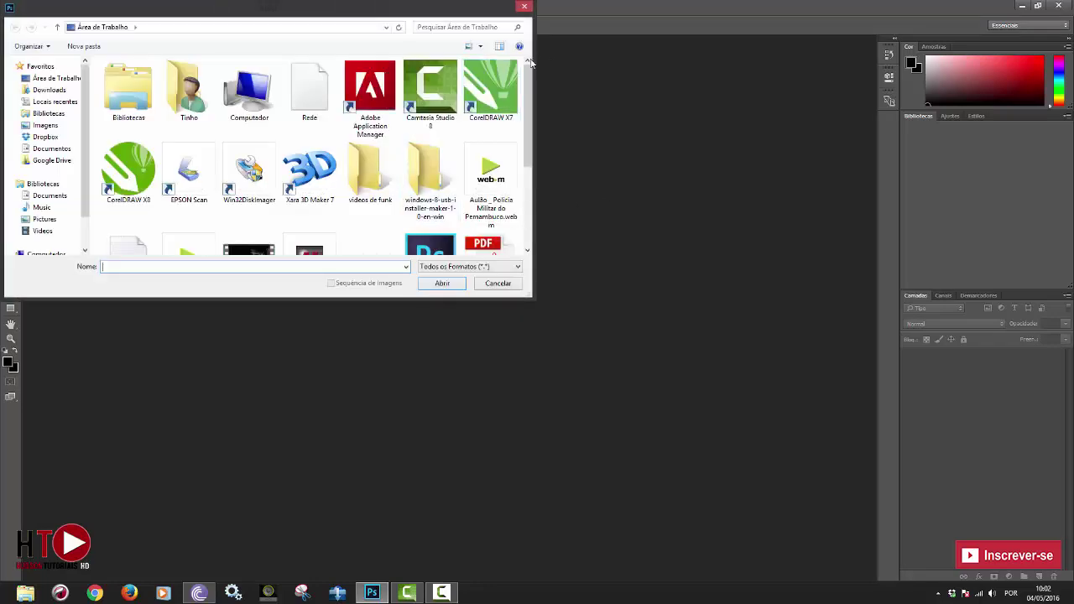
scroll(529, 118, "down", 1)
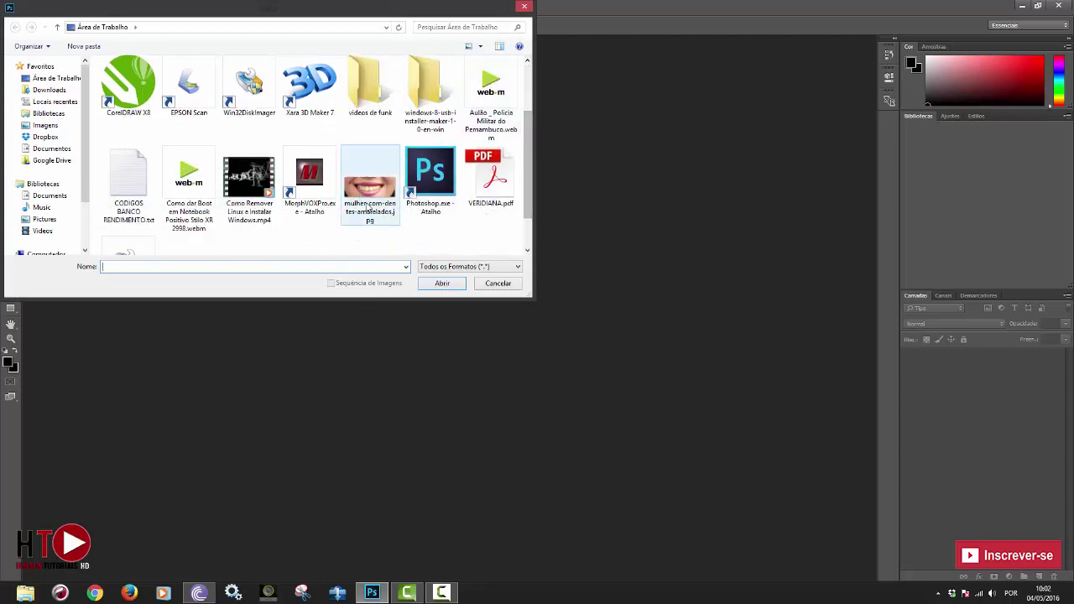
left_click(370, 199)
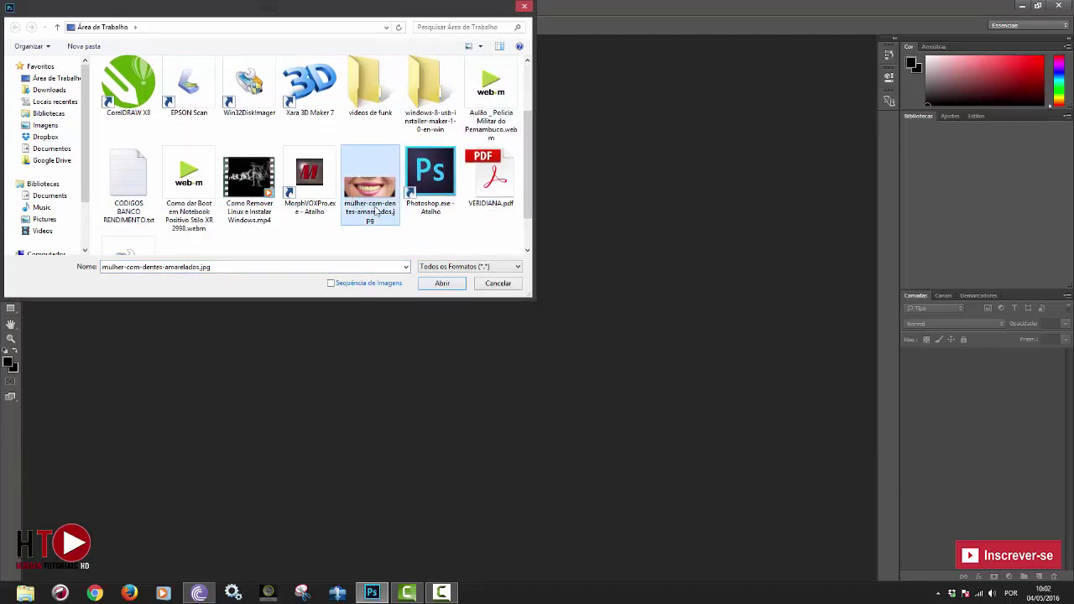
left_click(442, 283)
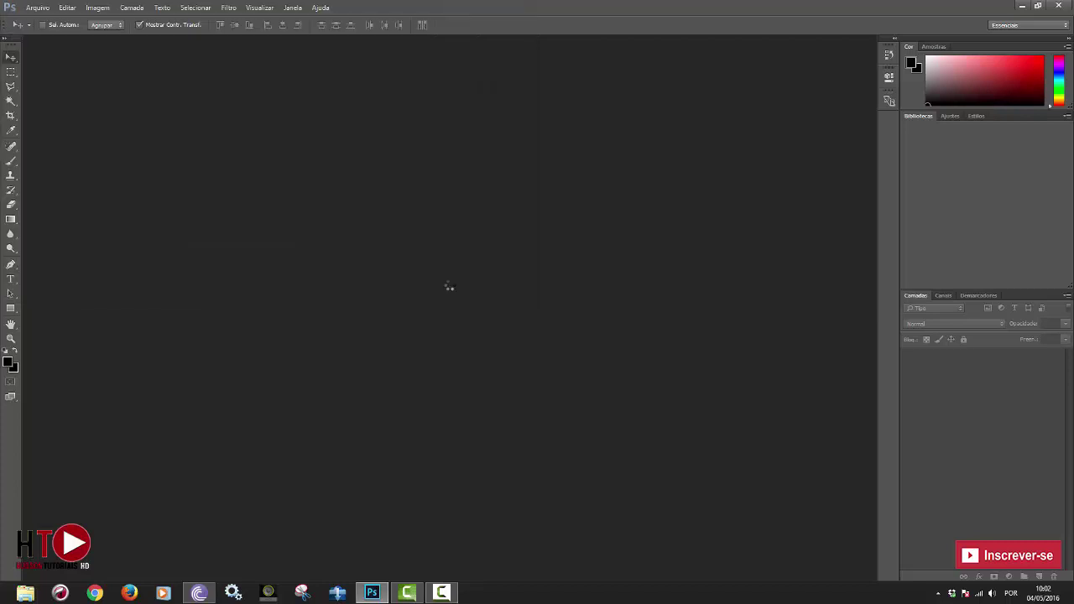
left_click(600, 282)
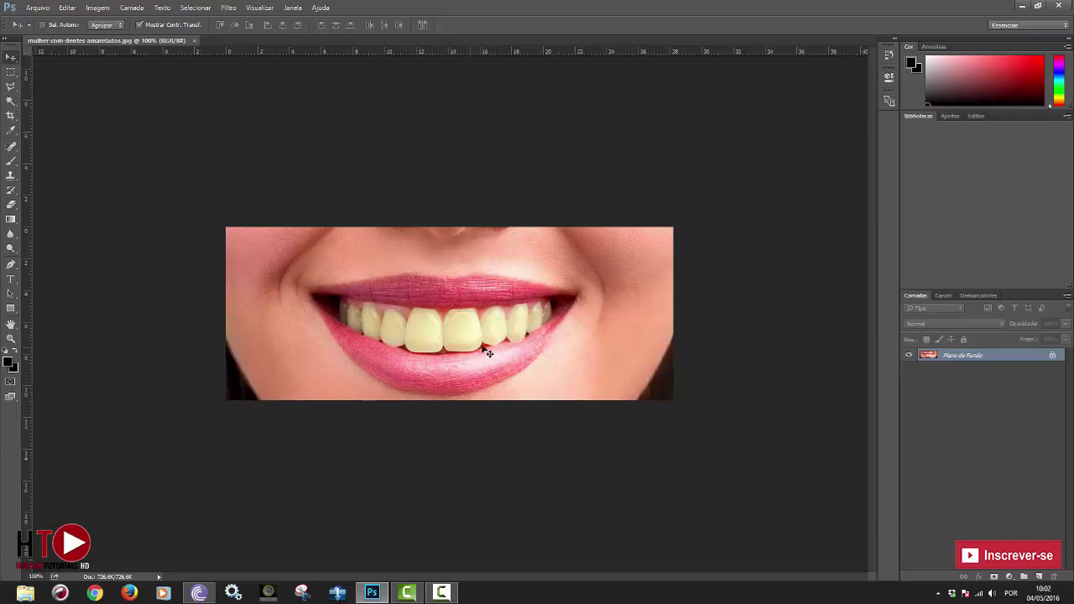
Step: Make the Polygonal Lasso (Ferramenta Laço Poligonal) the active selection tool
left_click(10, 87)
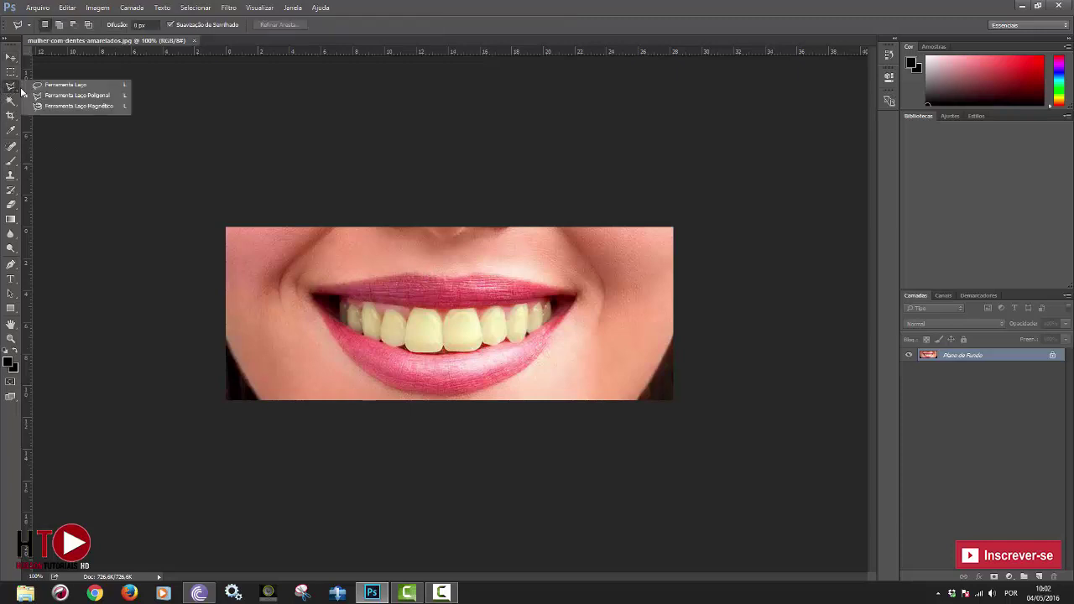
left_click(79, 98)
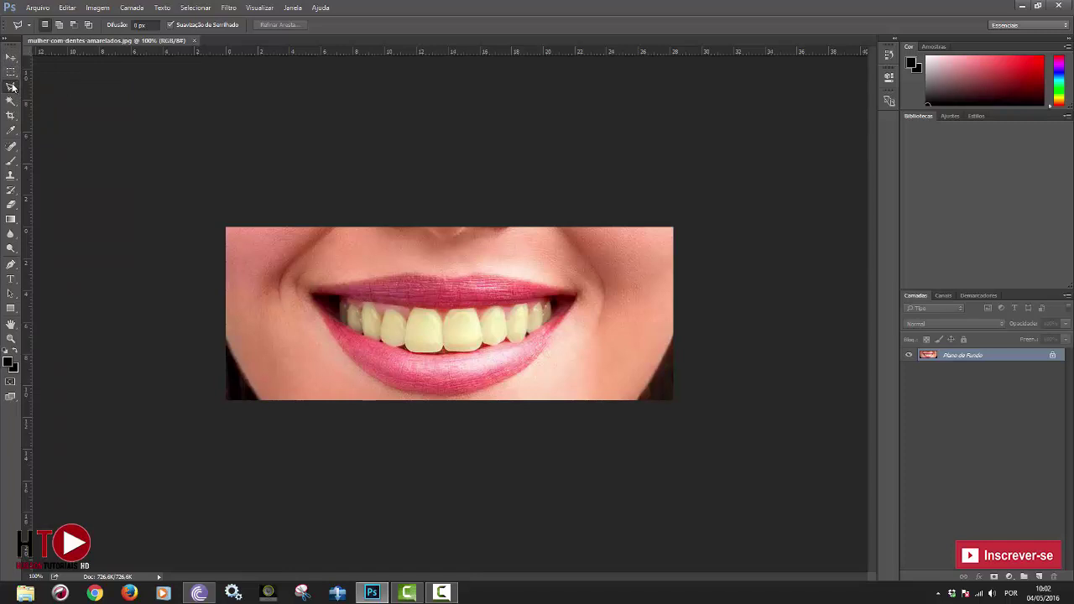
right_click(12, 88)
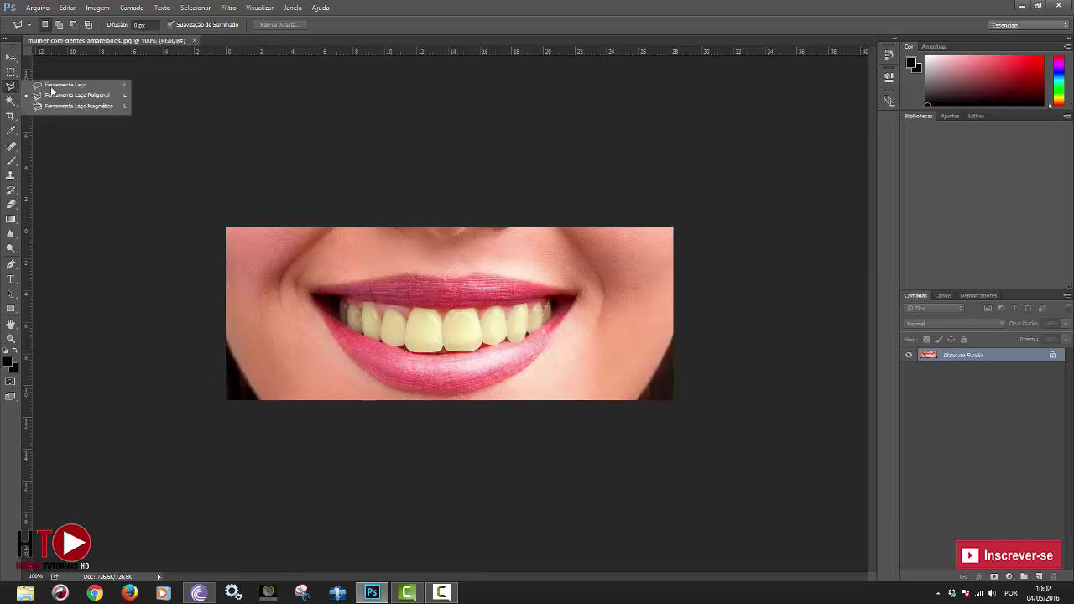
left_click(93, 97)
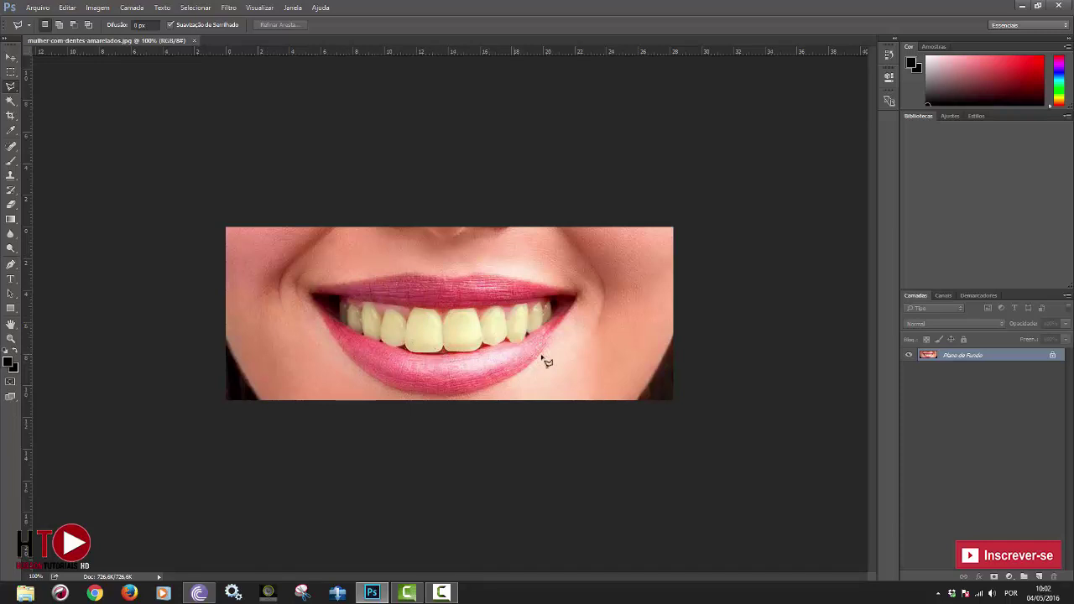
Step: Zoom in on the teeth to about 257%
scroll(456, 332, "up", 1)
scroll(455, 332, "up", 1)
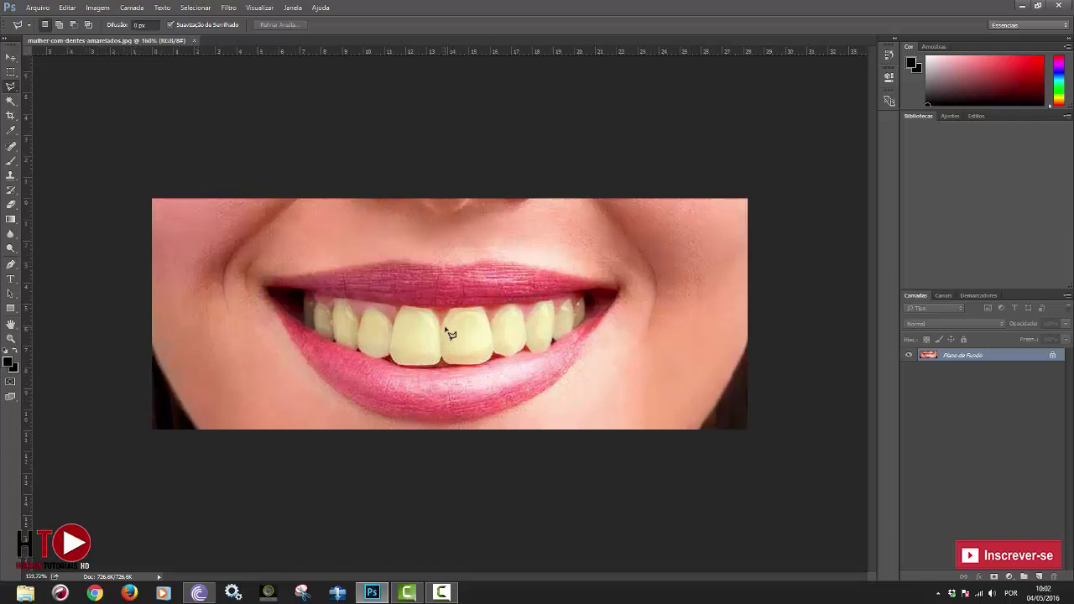
scroll(453, 333, "up", 1)
scroll(449, 333, "up", 1)
scroll(450, 331, "up", 1)
scroll(448, 329, "up", 1)
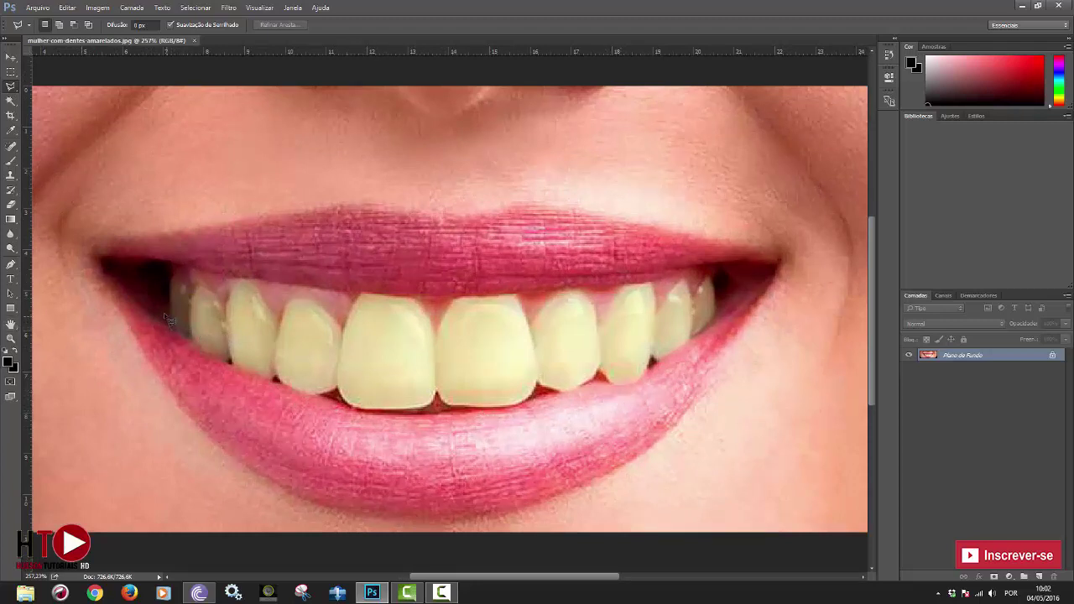
Step: Outline the teeth with the polygonal lasso and copy them onto new layer Camada 1
left_click(228, 364)
left_click(299, 392)
left_click(358, 408)
left_click(516, 409)
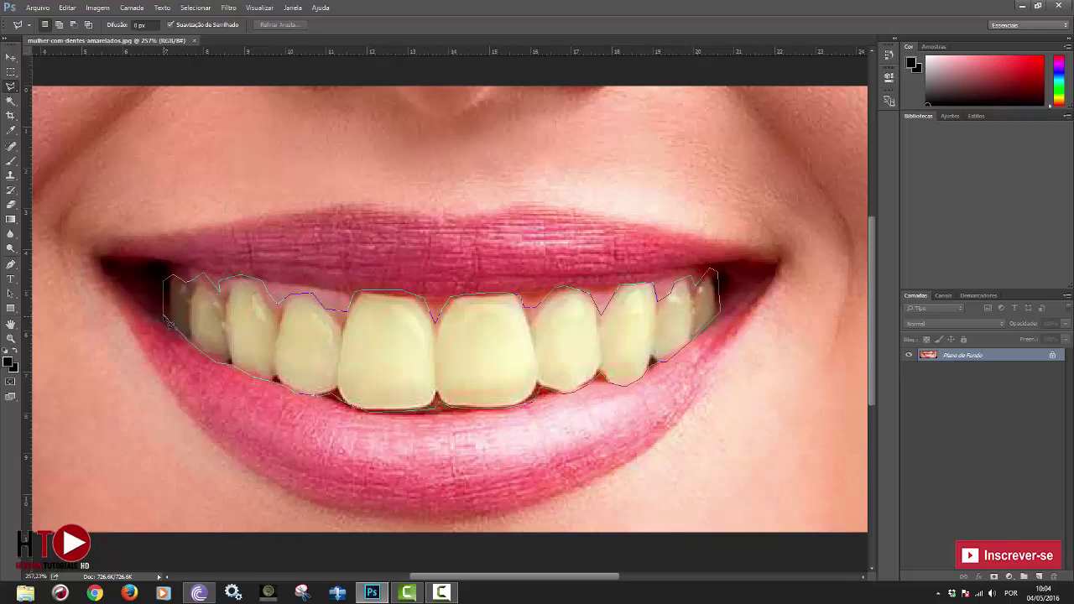
double_click(171, 320)
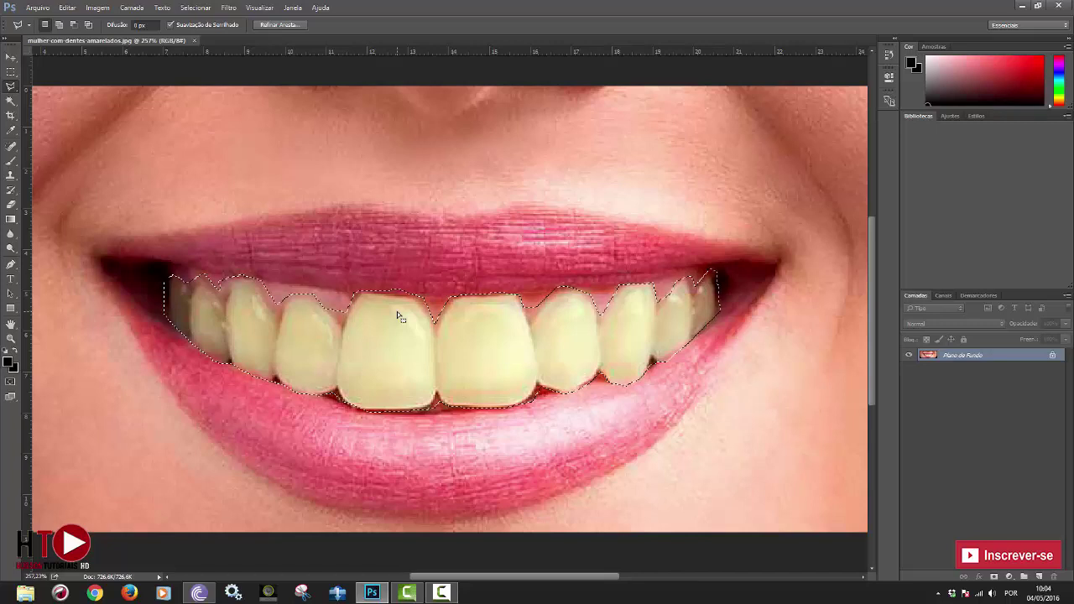
key("ctrl+j")
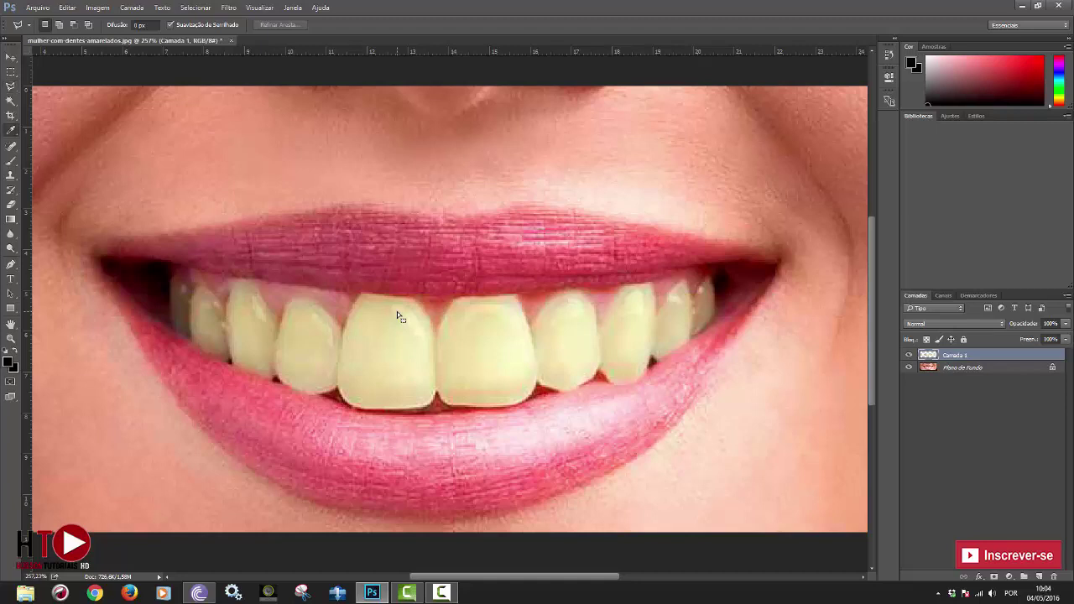
key("ctrl+u")
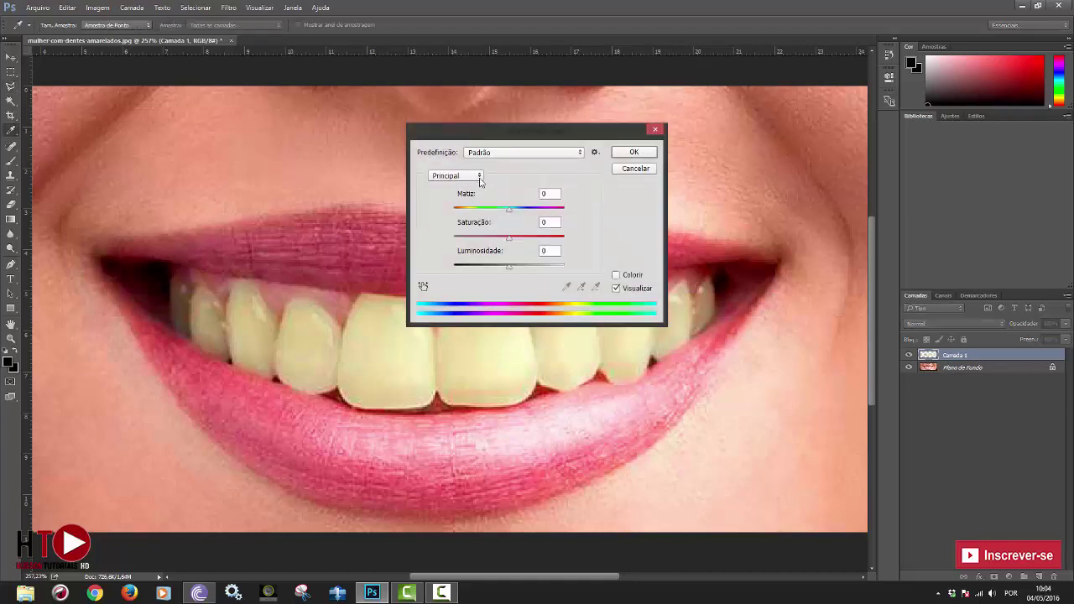
Step: Set the Yellows (Amarelos) range to saturation -68 and lightness +72
left_click(479, 176)
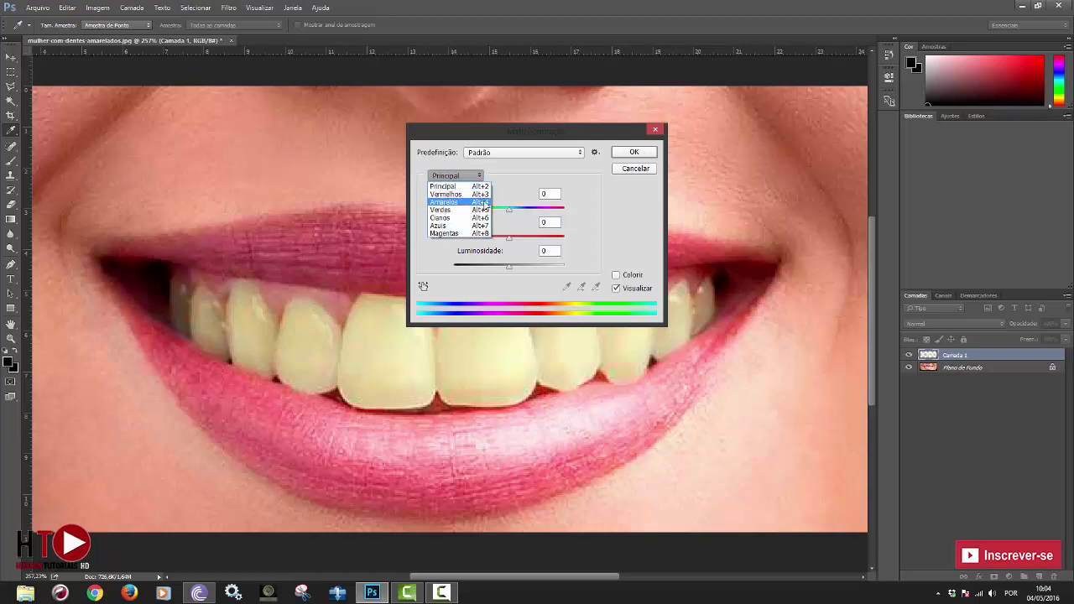
left_click(484, 203)
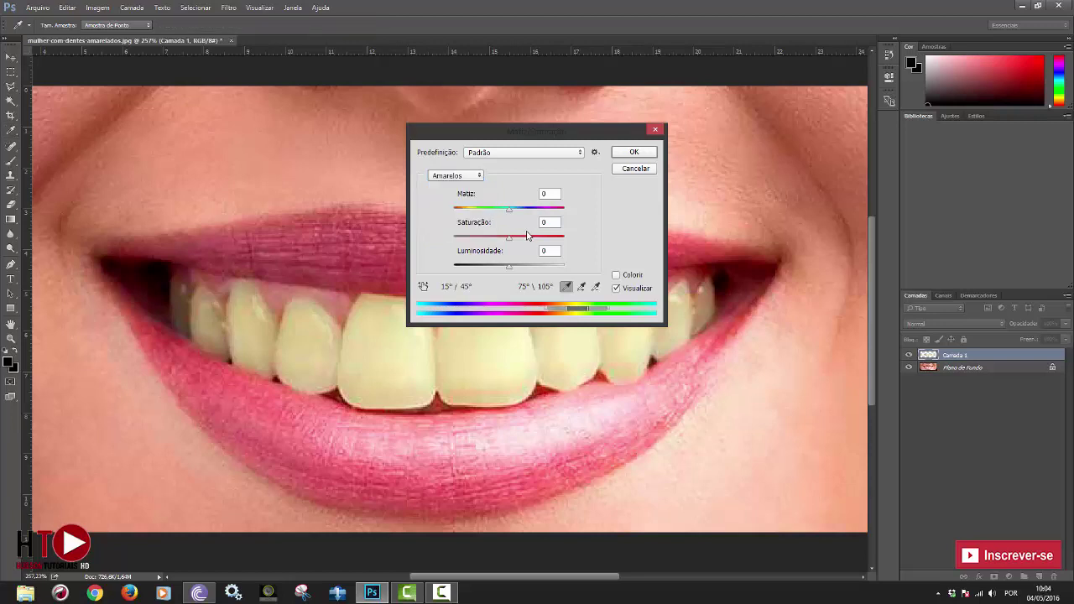
left_click_drag(508, 240, 483, 242)
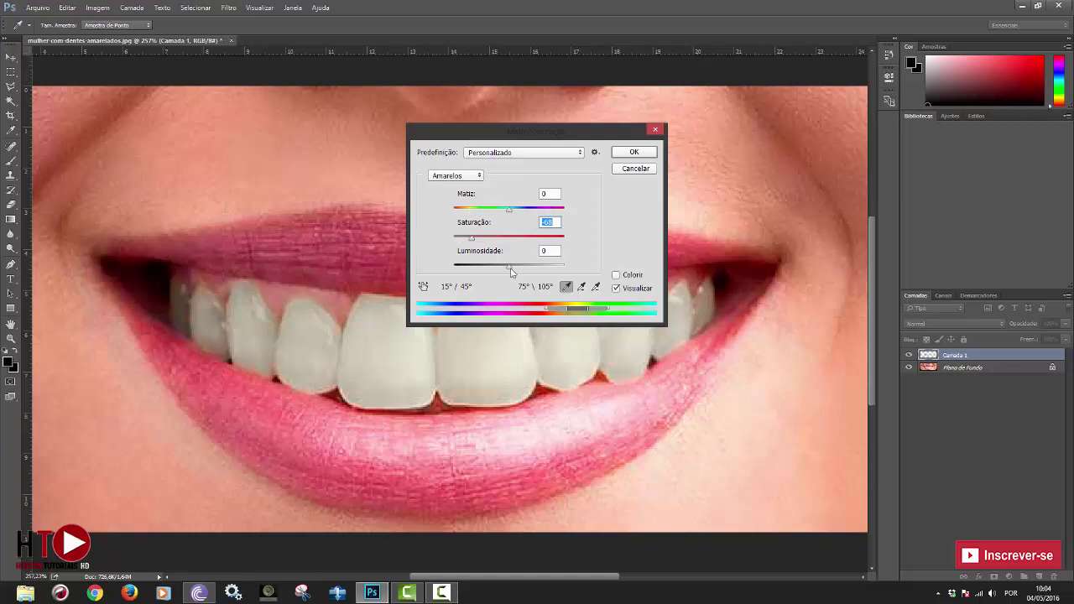
left_click_drag(509, 269, 555, 270)
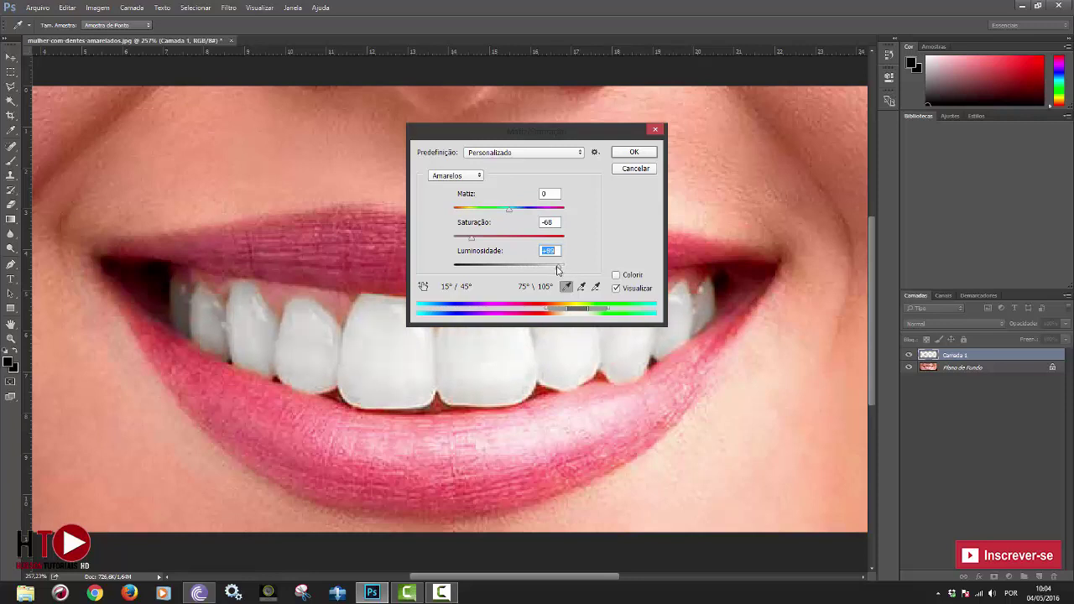
left_click_drag(550, 271, 549, 269)
Step: Apply the whitening and toggle Camada 1's visibility to compare before and after
left_click(643, 155)
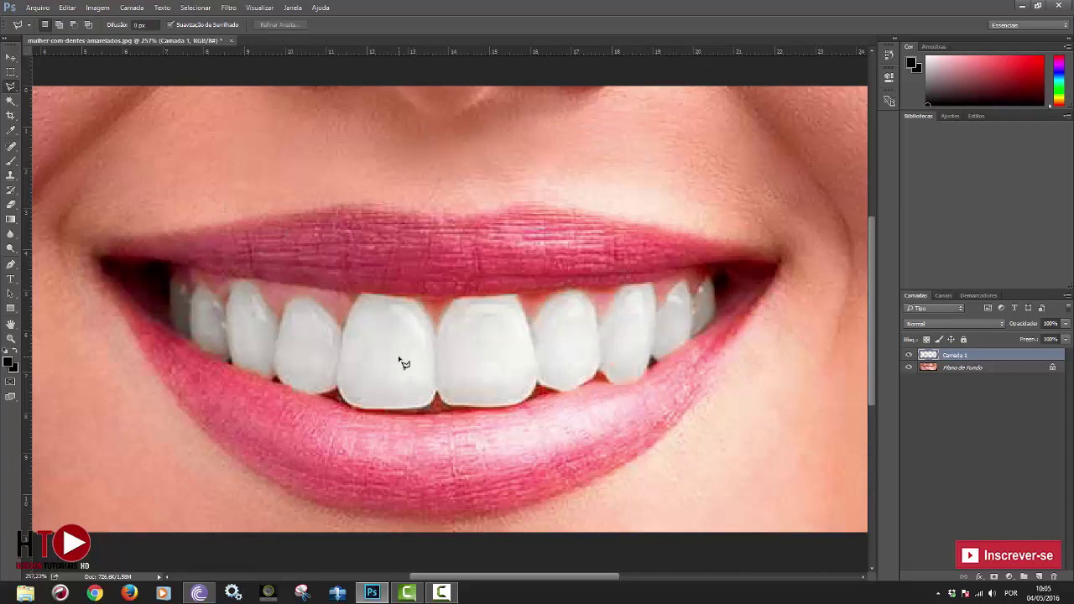
left_click(909, 356)
left_click(909, 356)
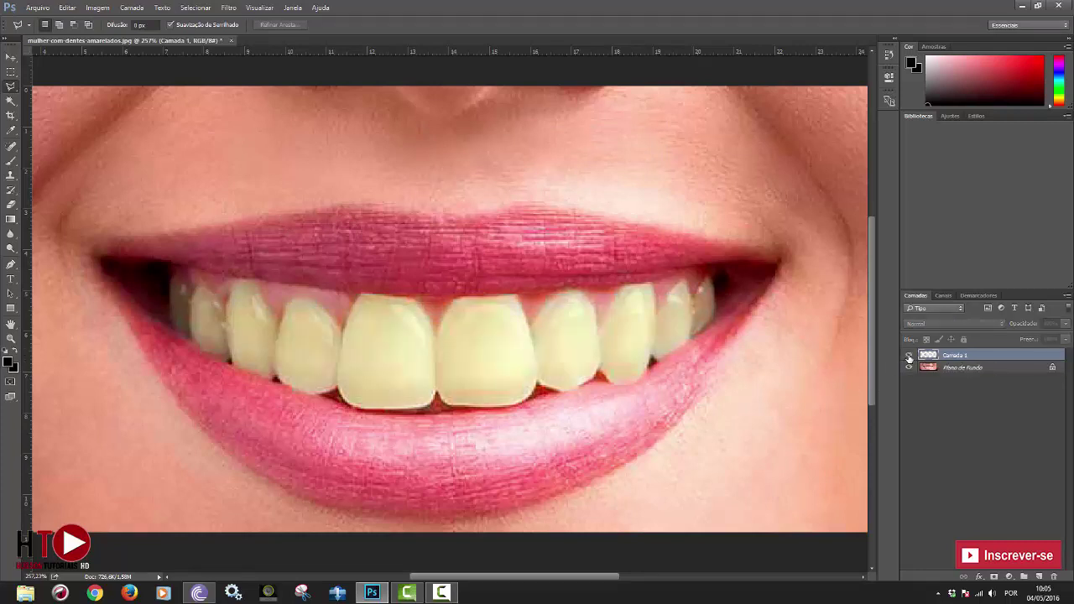
Step: Zoom out to about 138% to view the whole whitened smile
scroll(670, 335, "down", 3)
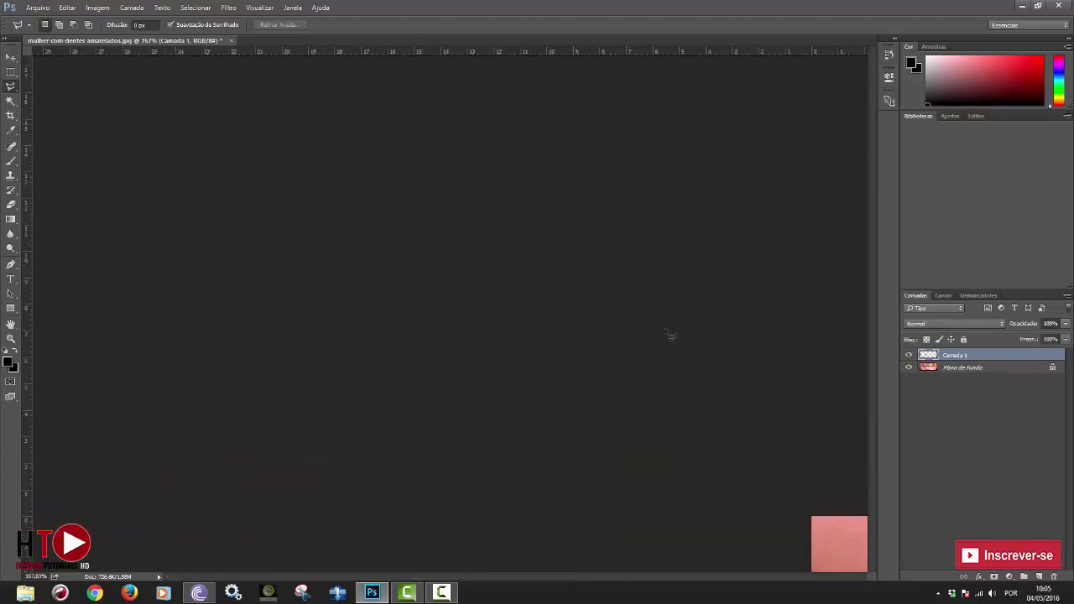
scroll(578, 318, "down", 1)
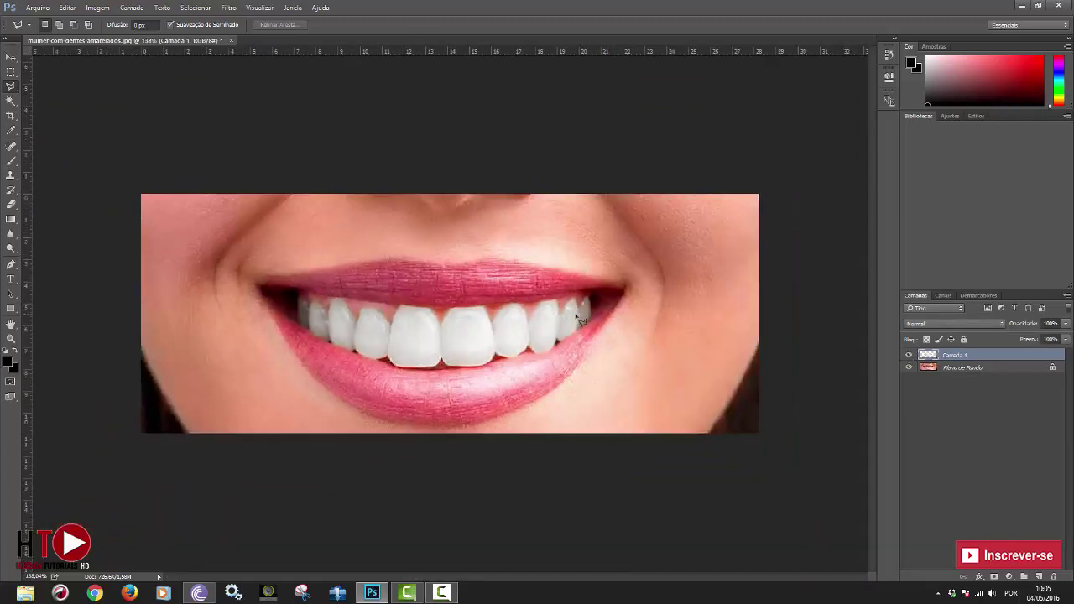